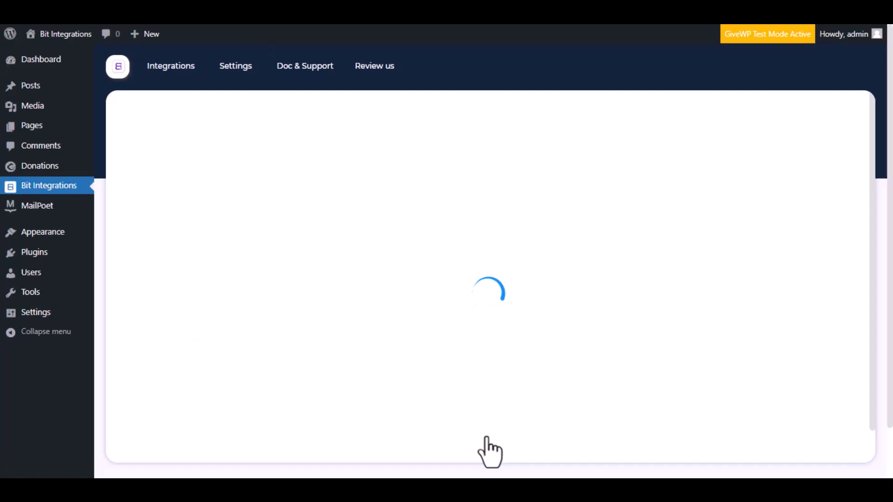
# - Search the trigger list for "give wp" and select GiveWP as the integration's trigger
pyautogui.click(475, 148)
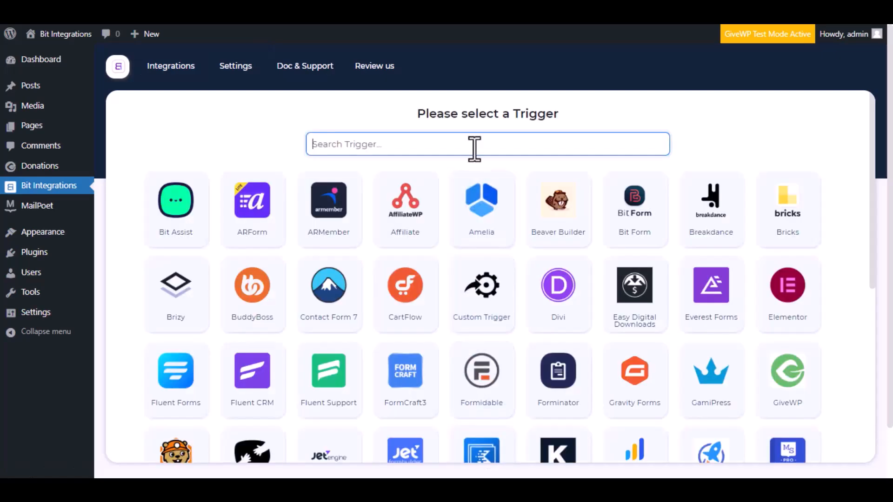
pyautogui.write('give')
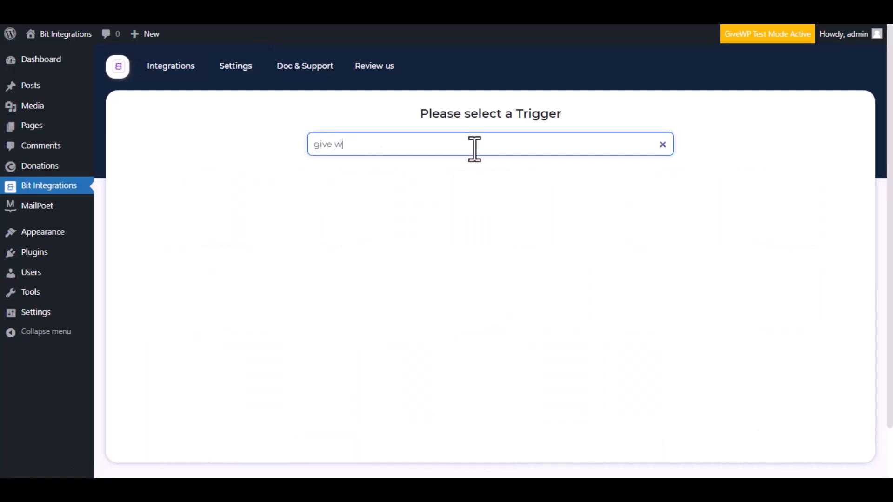
pyautogui.write('wp')
pyautogui.click(475, 209)
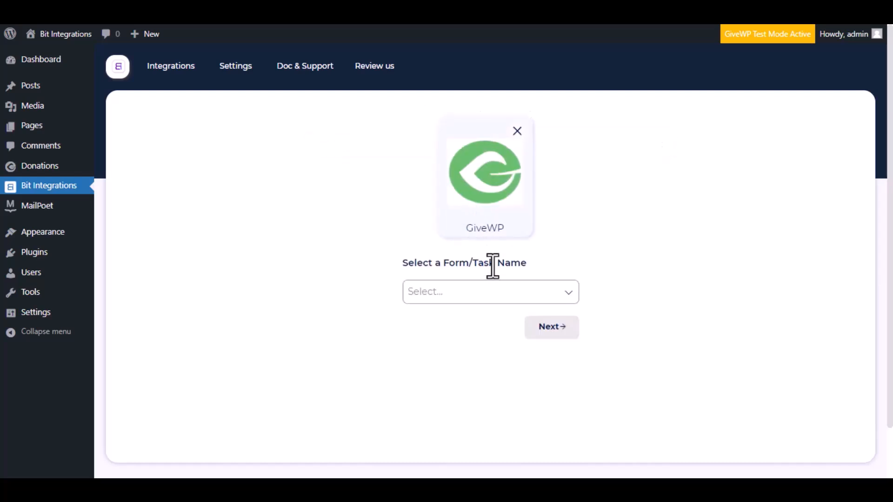
# - Set the GiveWP task to "A user makes donation via form" and choose Donation Form as its form
pyautogui.click(494, 294)
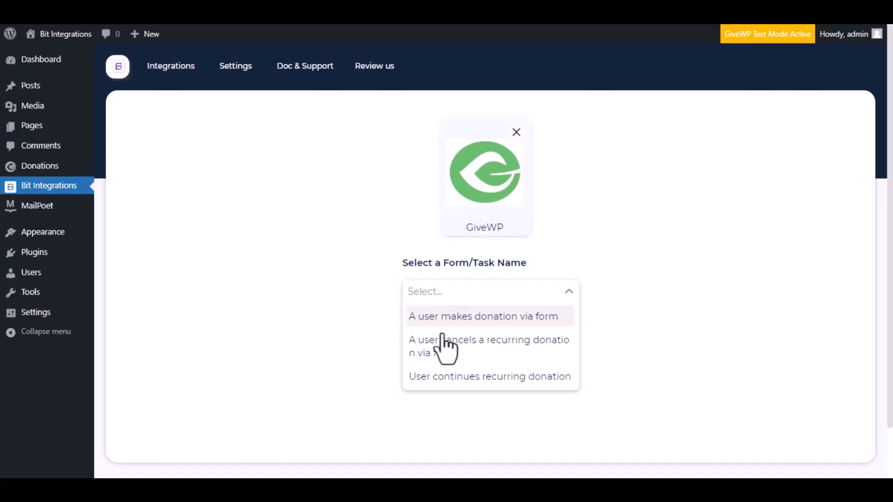
pyautogui.click(493, 321)
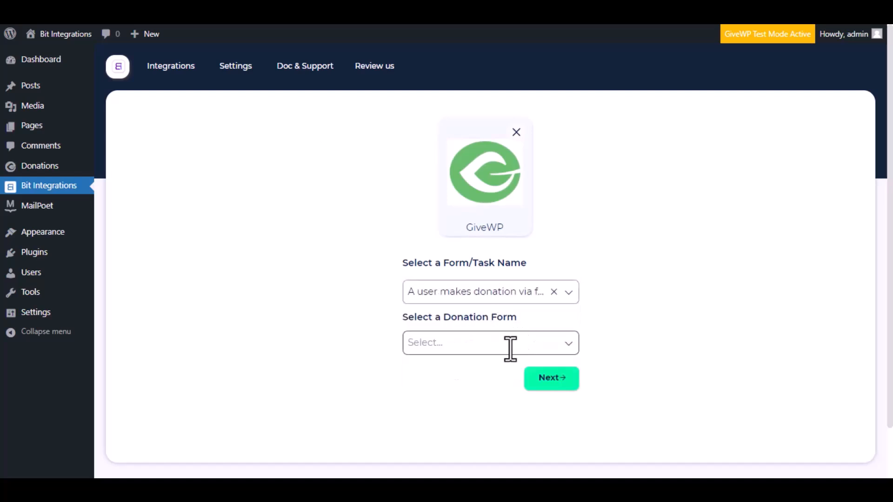
pyautogui.click(527, 348)
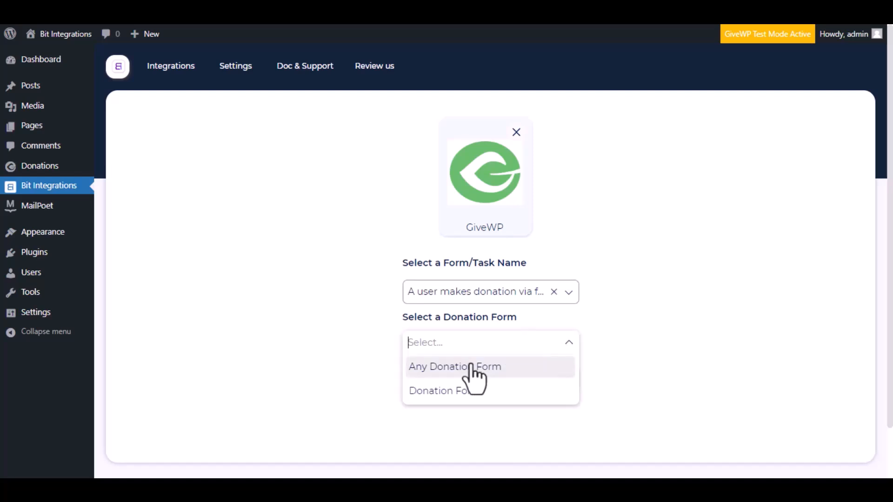
pyautogui.click(479, 391)
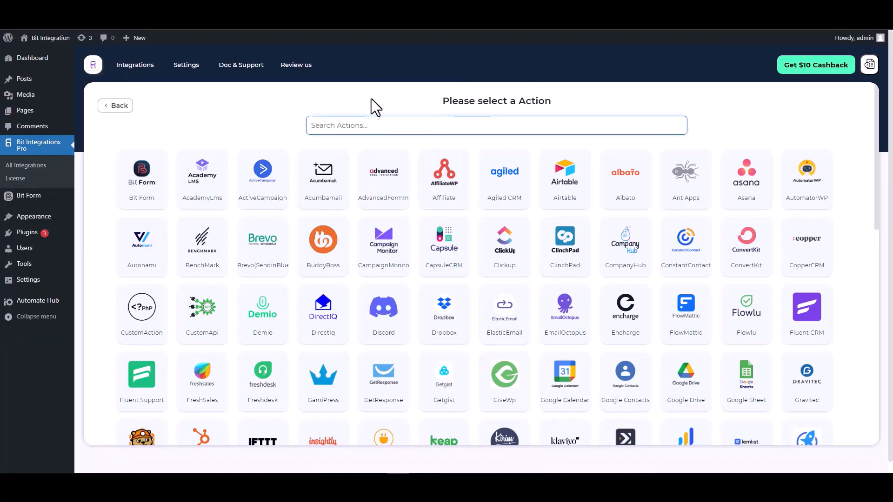
# - Find and choose ConstantContact as the action, and open the linked Constant Contact Application page
pyautogui.write('con')
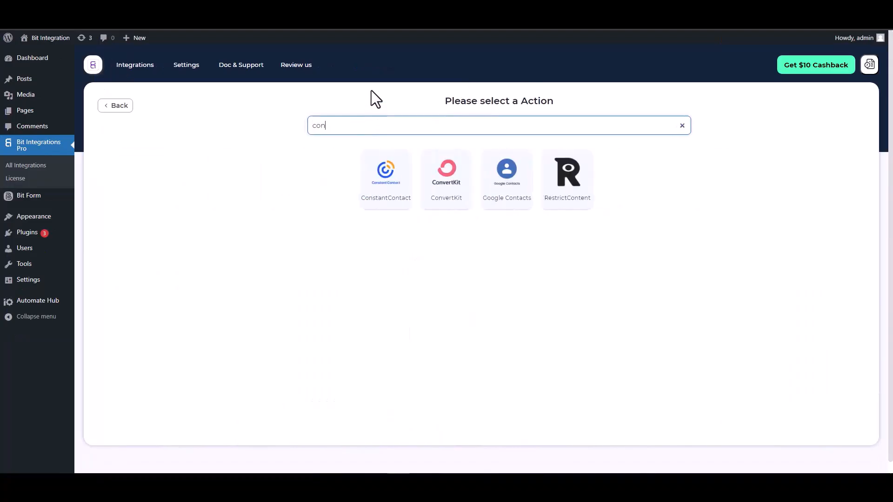
pyautogui.click(377, 199)
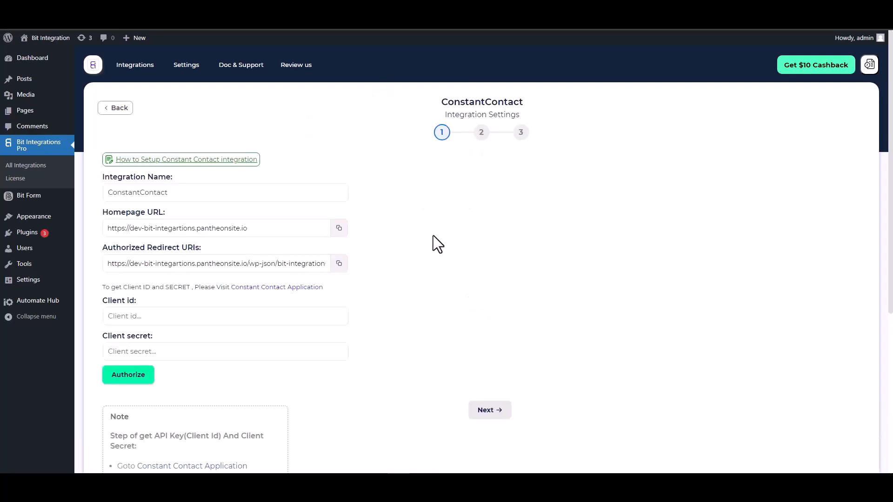
pyautogui.scroll(-2, 426, 214)
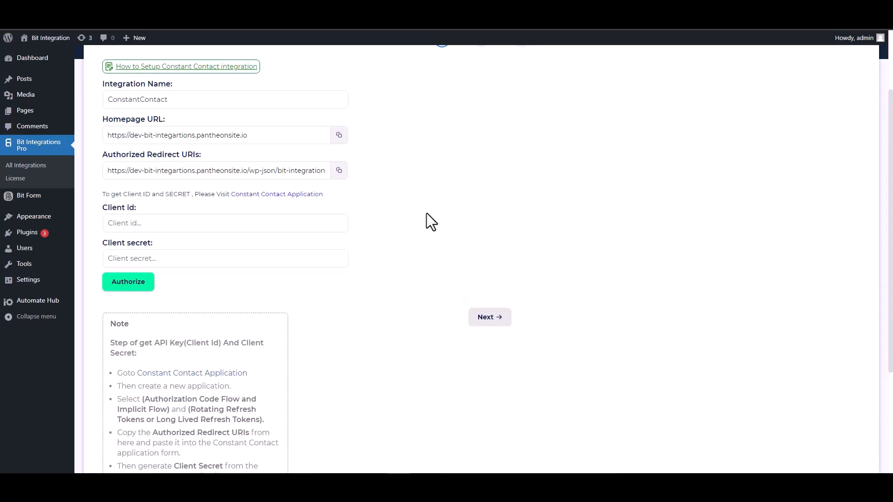
pyautogui.click(185, 223)
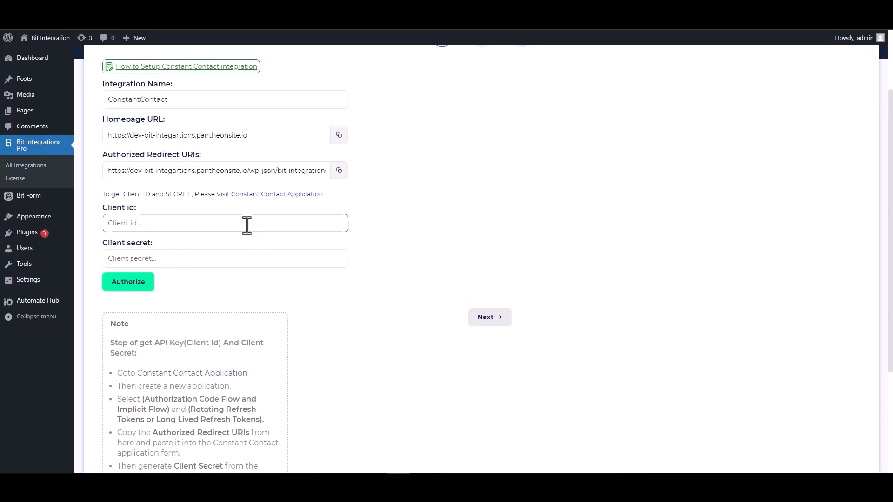
pyautogui.click(270, 195)
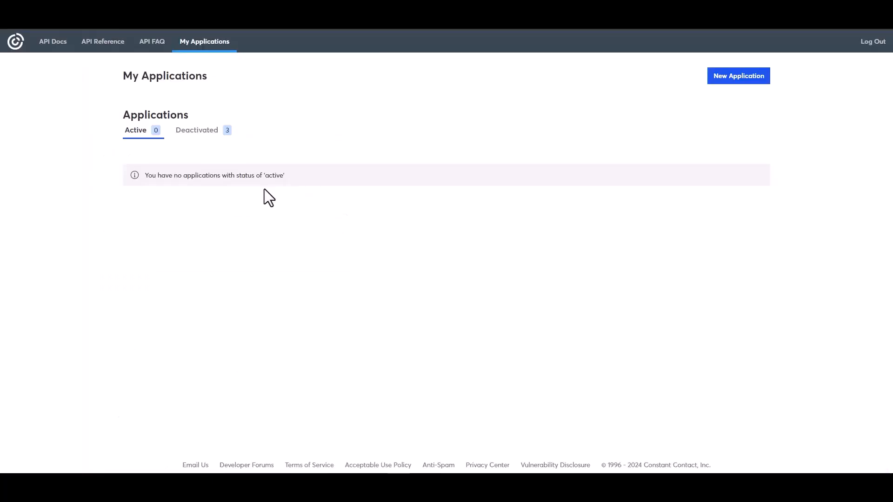
# - Create a Constant Contact application named "Bit Integrations" with Authorization Code Flow and Implicit Flow and Long Lived Refresh Tokens
pyautogui.click(726, 80)
pyautogui.click(353, 174)
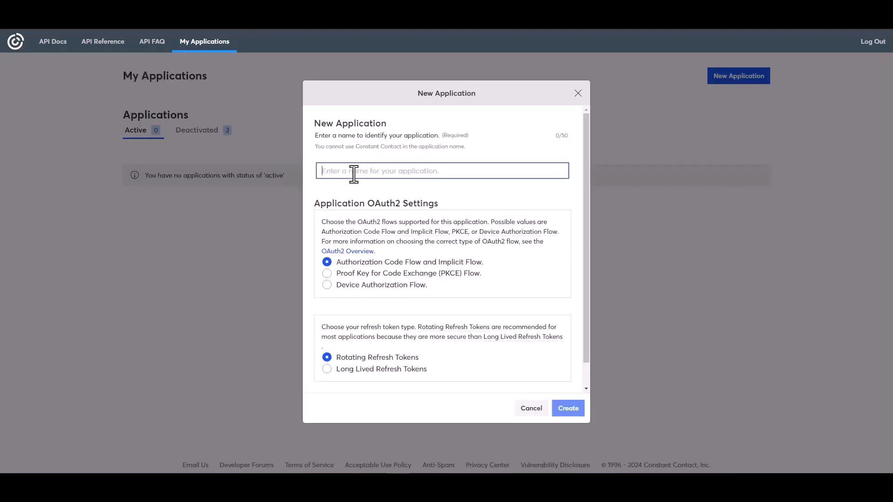
pyautogui.write('B')
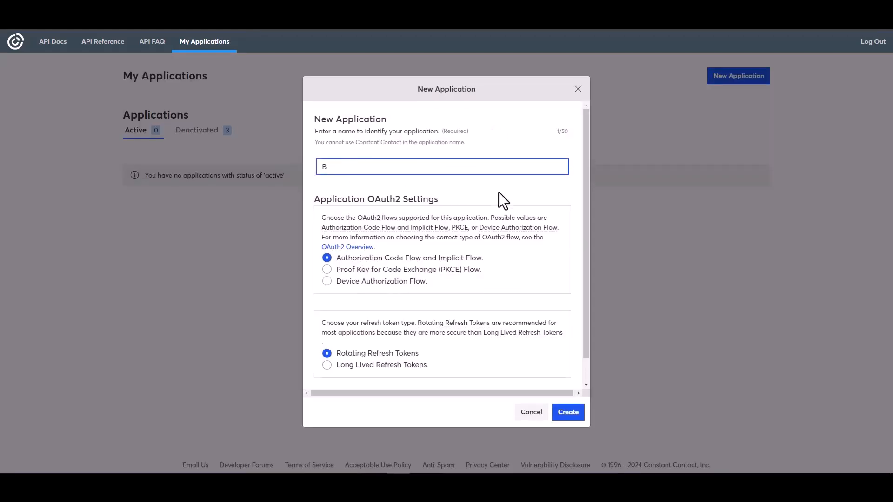
pyautogui.write('it Integrations')
pyautogui.click(336, 367)
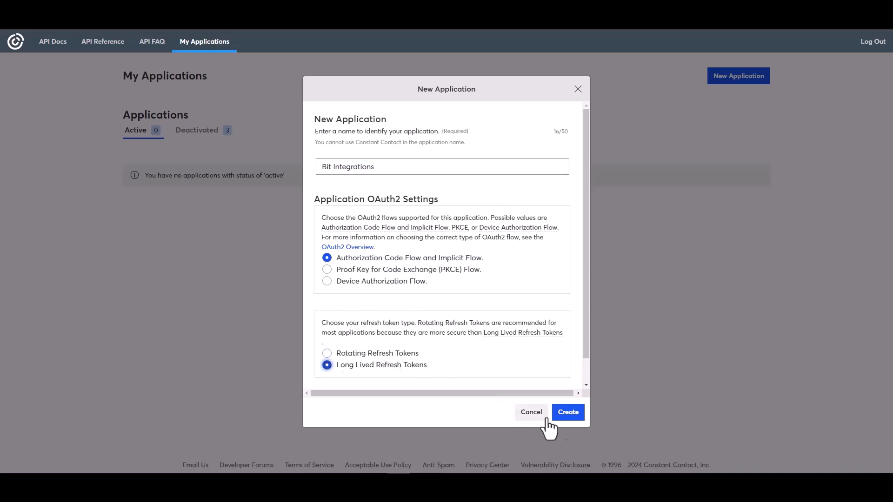
pyautogui.click(568, 414)
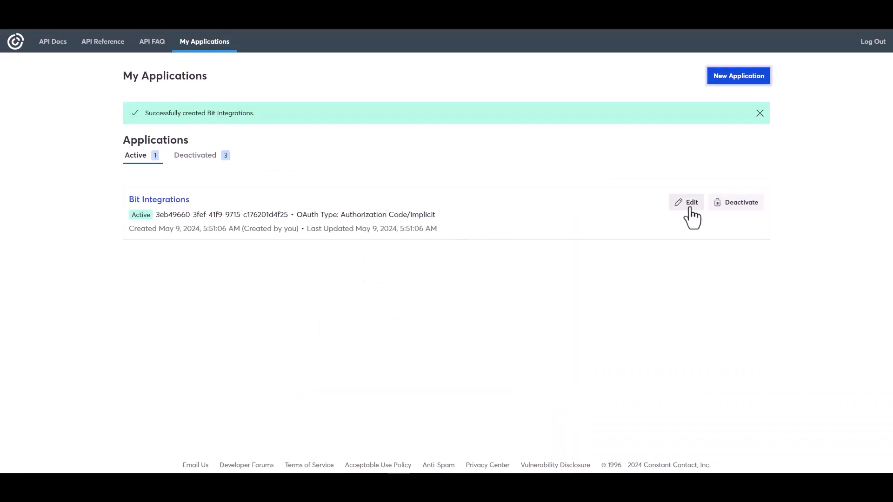
# - Replace the Bit Integrations application's redirect URI with the Authorized Redirect URI copied from the WordPress integration settings
pyautogui.click(691, 217)
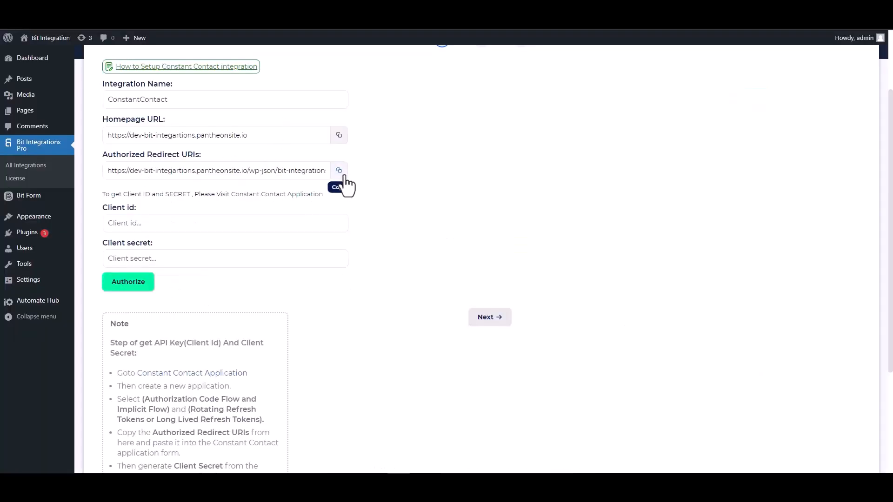
pyautogui.click(339, 170)
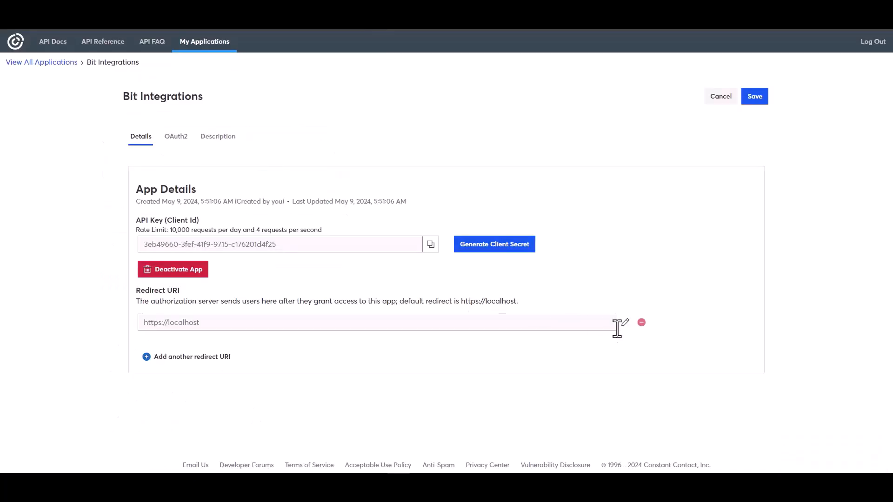
pyautogui.click(625, 322)
pyautogui.moveTo(347, 254); pyautogui.dragTo(378, 255)
pyautogui.tripleClick(378, 254)
pyautogui.hotkey('ctrl', 'v')
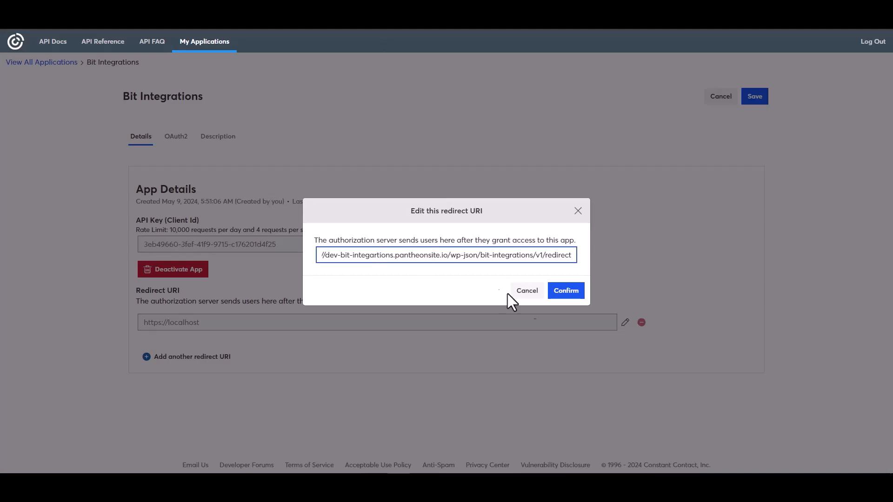
pyautogui.click(564, 297)
# - Copy the application's API key and paste it as the Client id in the WordPress integration settings
pyautogui.click(430, 282)
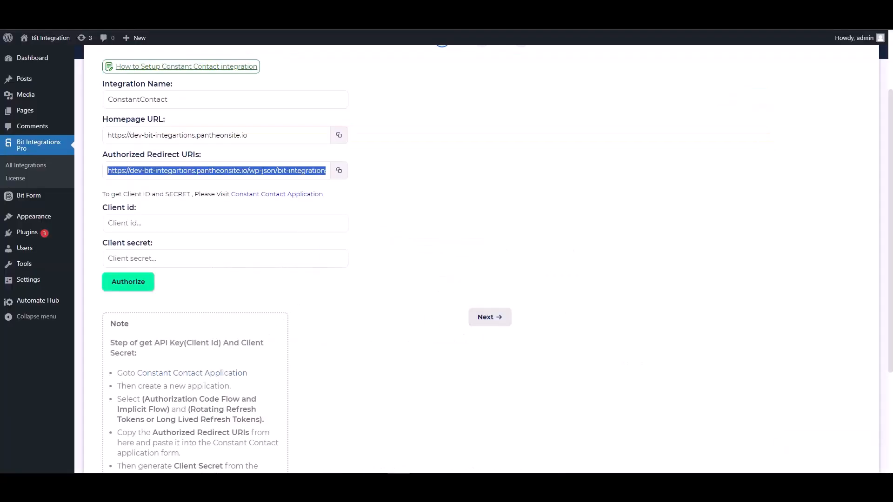
pyautogui.click(160, 224)
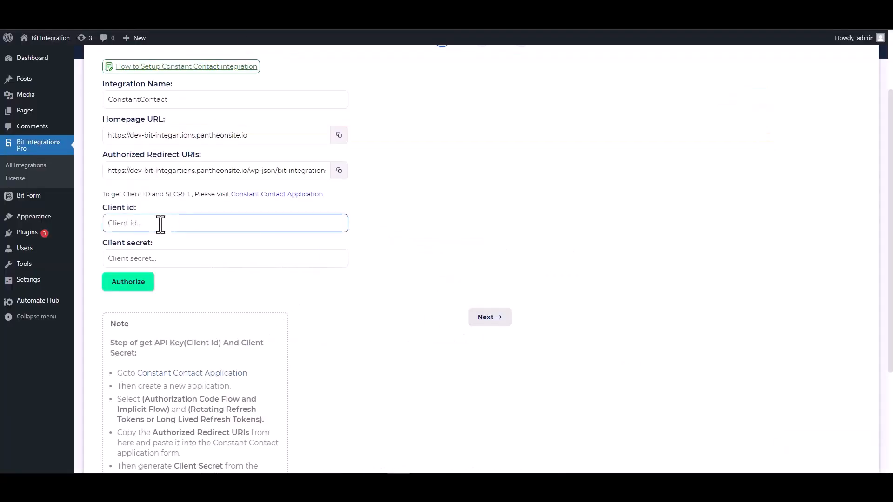
pyautogui.hotkey('ctrl', 'v')
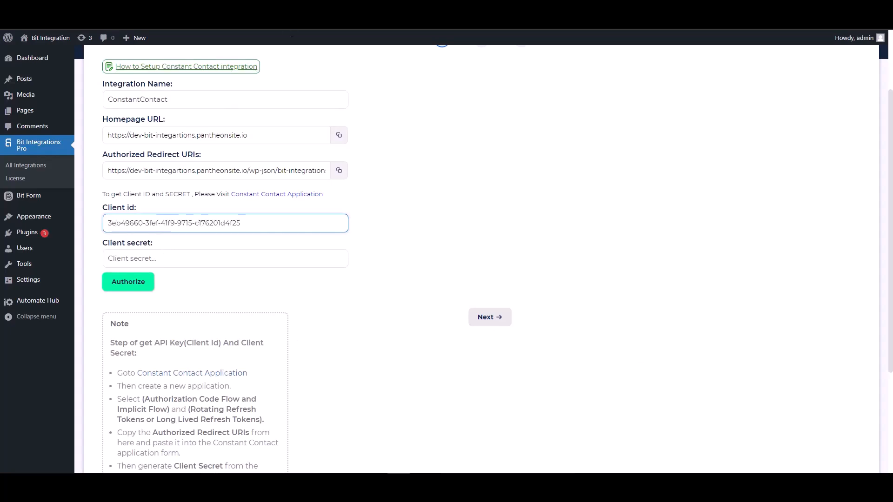
# - Back in Constant Contact, generate a client secret, copy it, and save the application
pyautogui.hotkey('ctrl', 'Tab')
pyautogui.click(478, 286)
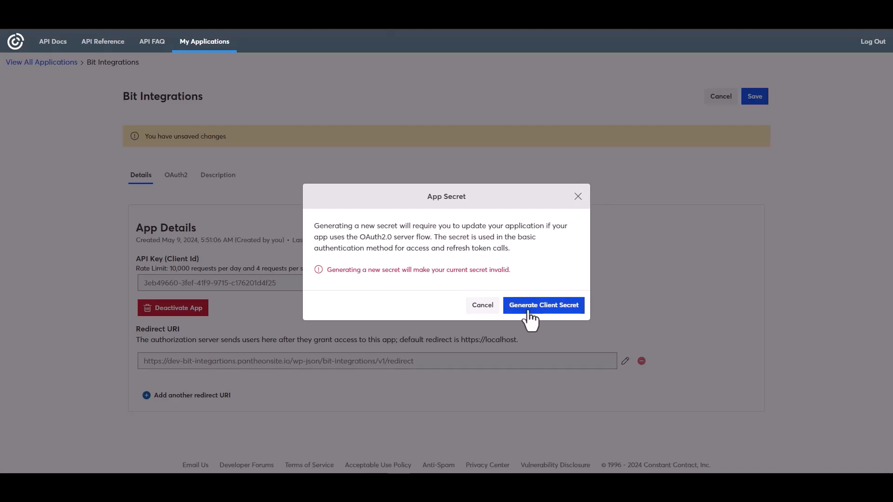
pyautogui.click(530, 311)
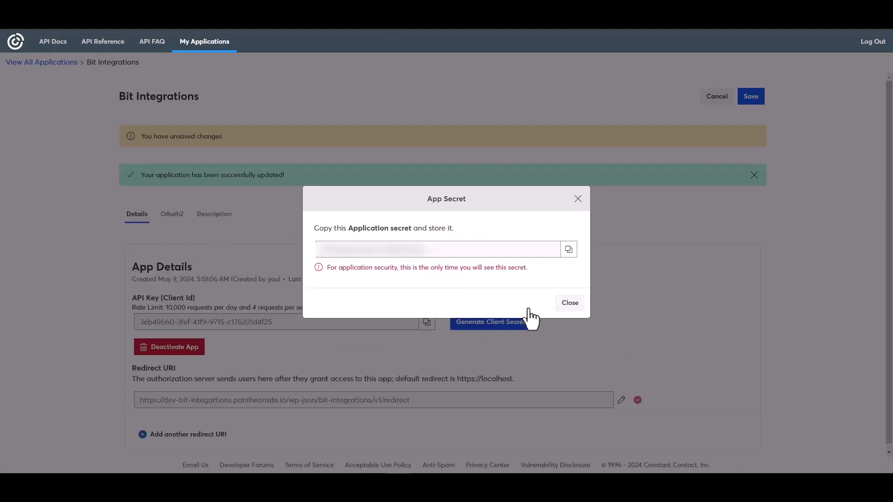
pyautogui.click(570, 250)
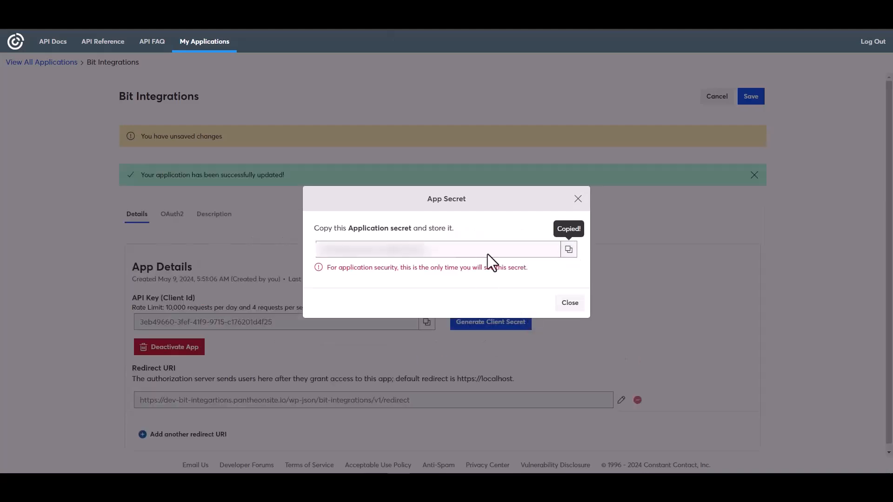
pyautogui.click(571, 303)
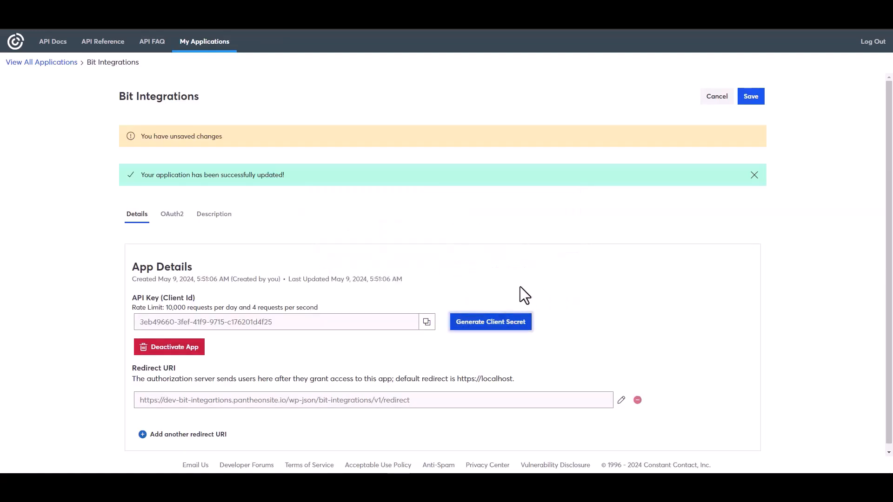
pyautogui.click(750, 97)
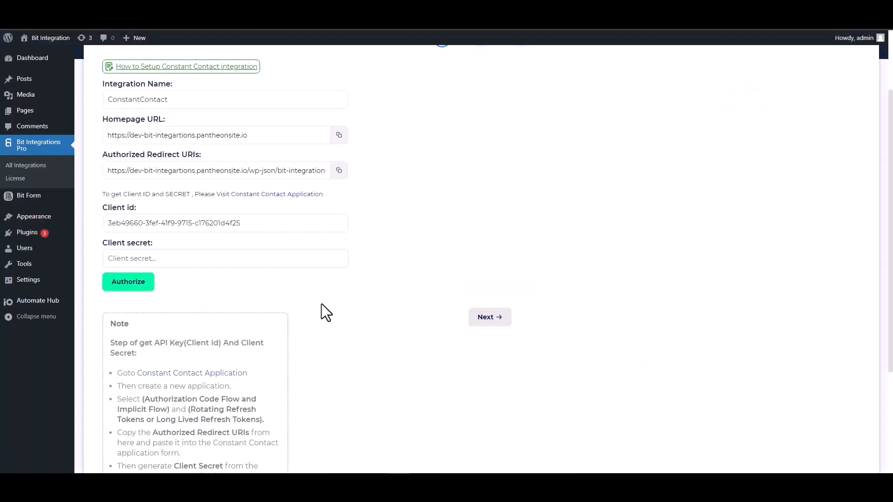
# - Paste the client secret into the WordPress integration settings and authorize the Constant Contact connection
pyautogui.click(188, 254)
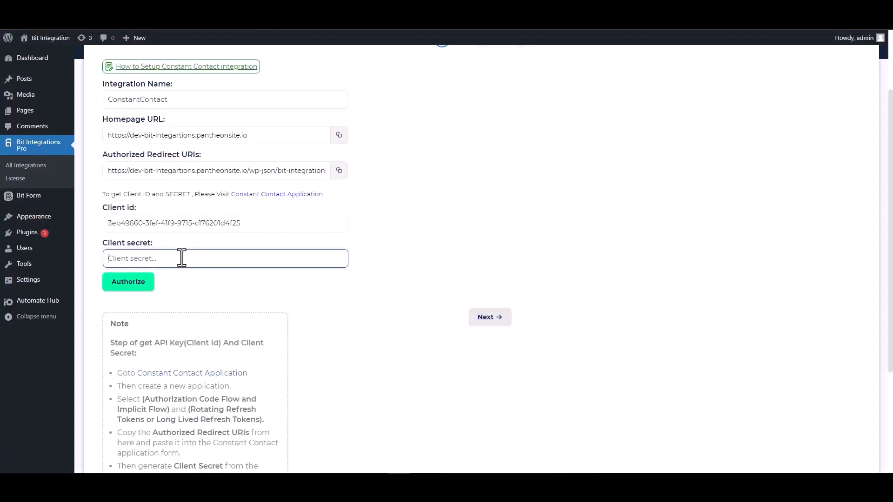
pyautogui.hotkey('ctrl', 'v')
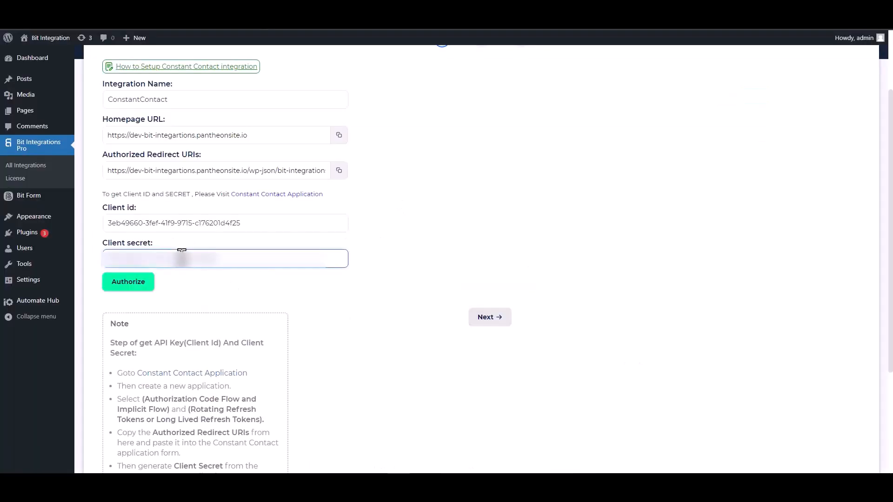
pyautogui.click(129, 282)
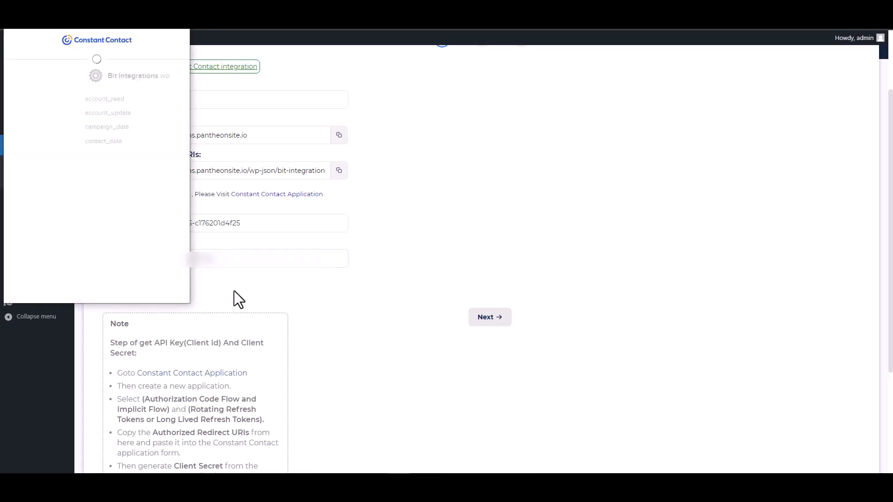
pyautogui.click(138, 209)
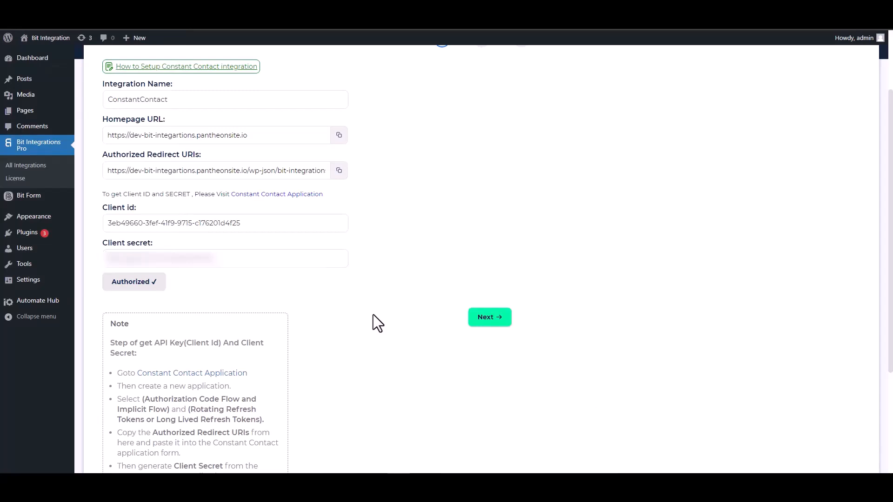
# - Proceed to the second stage of the ConstantContact integration settings and set the source to Contact
pyautogui.click(487, 321)
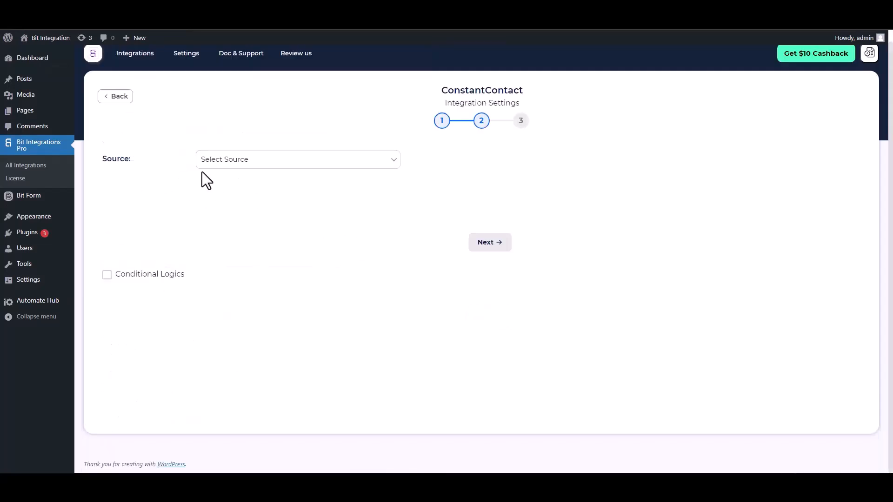
pyautogui.click(257, 163)
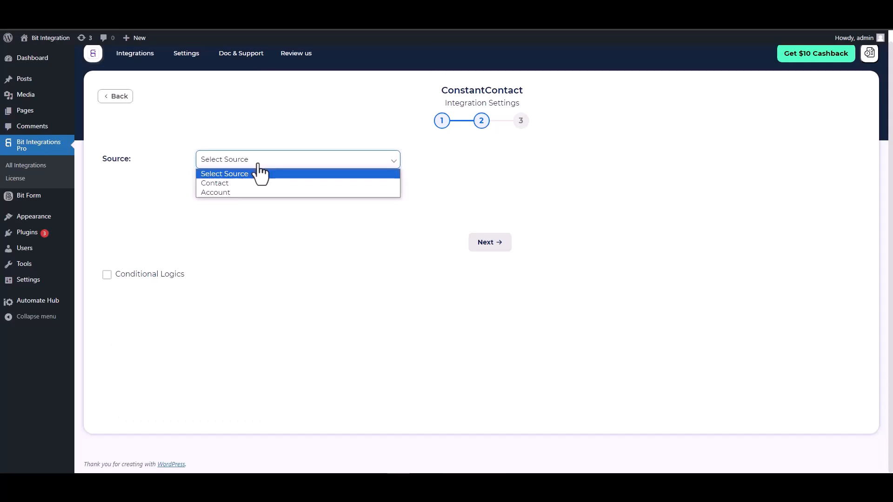
pyautogui.click(225, 183)
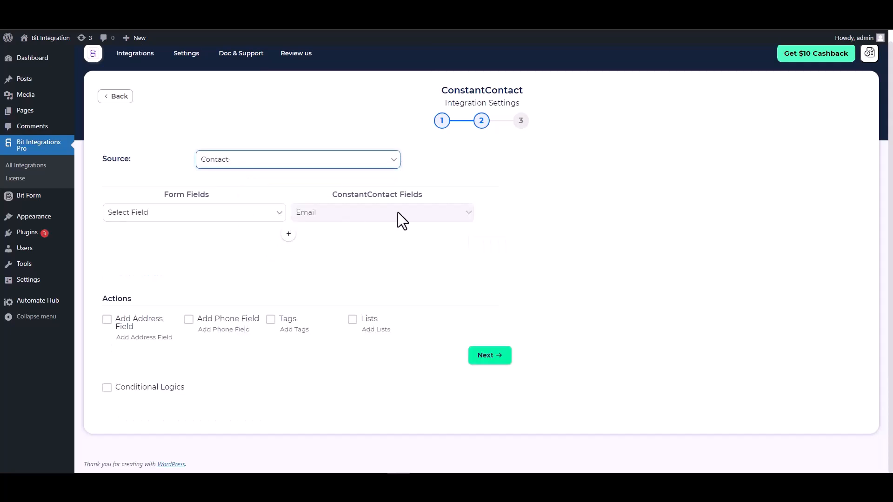
# - Map the form's Email field to ConstantContact Email, and add a mapping from First Name to First Name
pyautogui.click(233, 215)
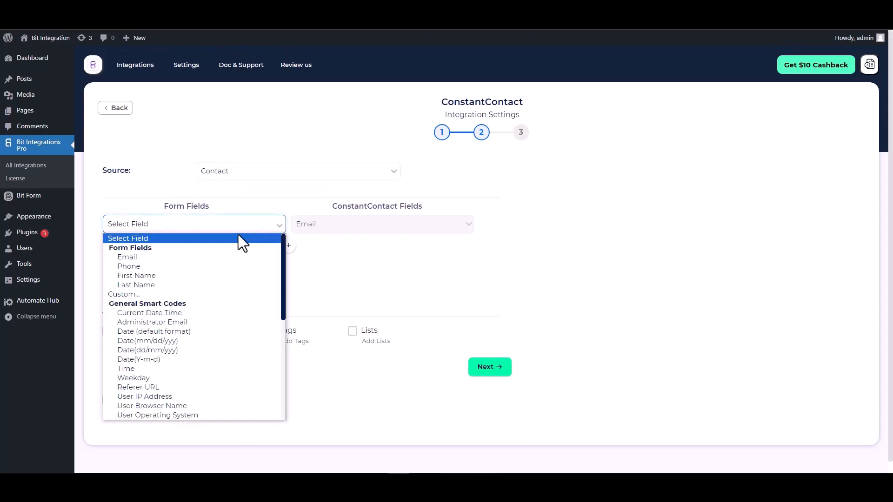
pyautogui.click(164, 258)
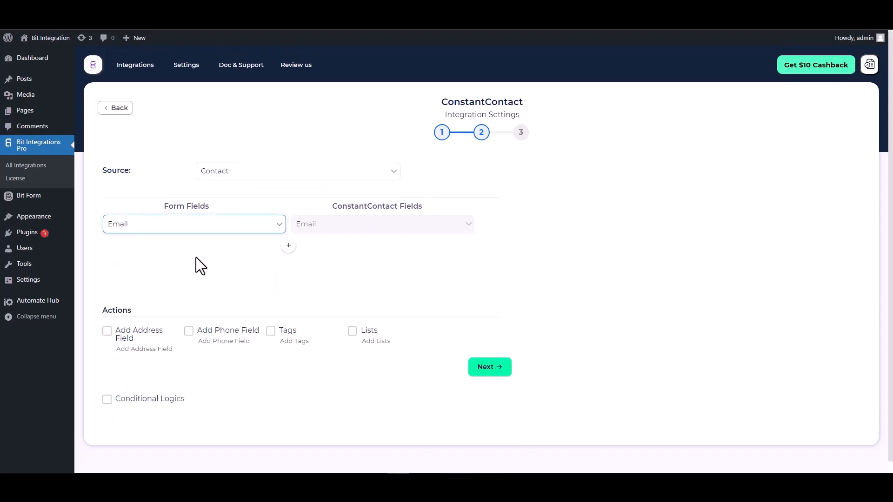
pyautogui.click(285, 247)
pyautogui.click(317, 249)
pyautogui.click(311, 270)
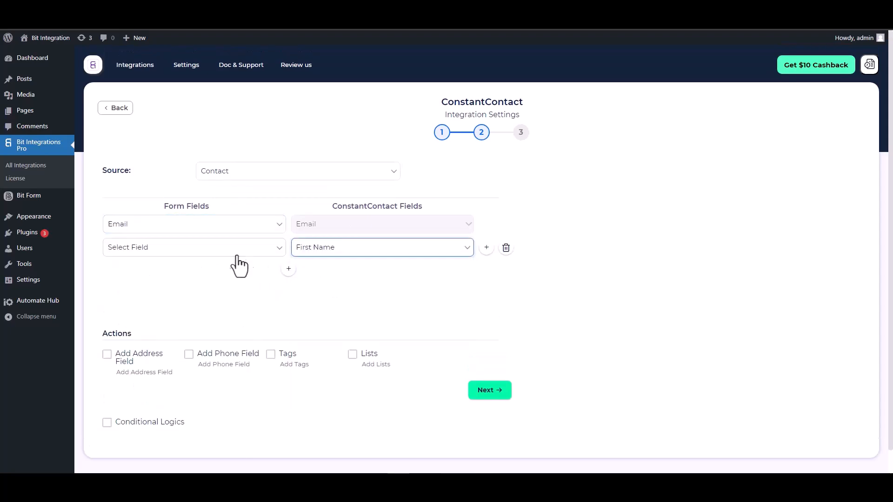
pyautogui.click(239, 254)
pyautogui.click(140, 300)
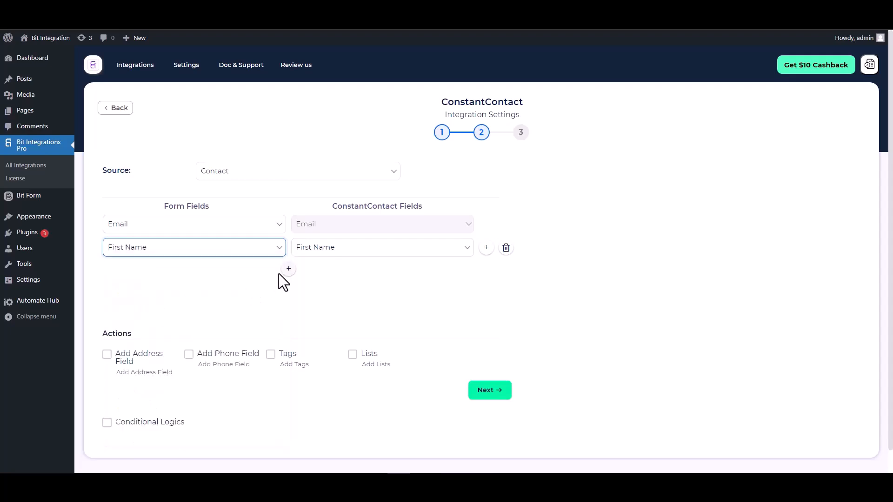
# - Add a field mapping from the form's Last Name to the ConstantContact Last Name
pyautogui.click(289, 268)
pyautogui.click(297, 271)
pyautogui.click(315, 303)
pyautogui.click(220, 272)
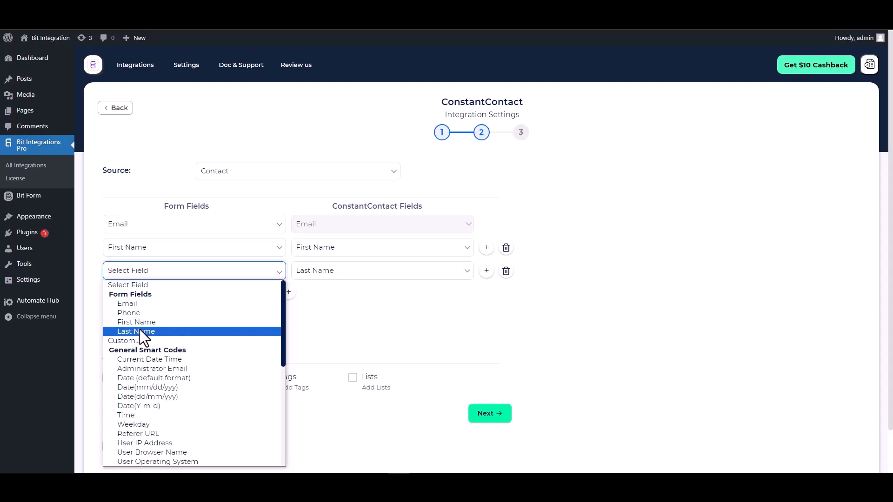
pyautogui.click(139, 330)
# - Add a field mapping from the form's Phone to the ConstantContact Phone Number
pyautogui.click(288, 293)
pyautogui.click(320, 298)
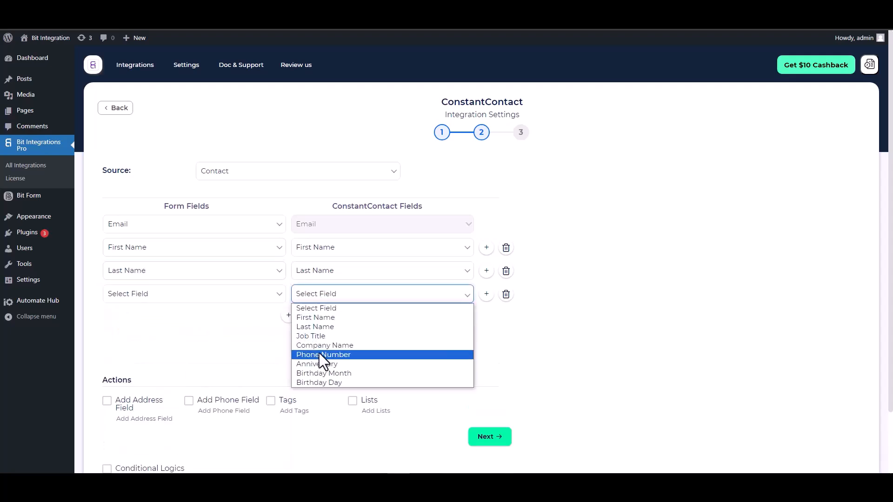
pyautogui.click(324, 354)
pyautogui.click(249, 303)
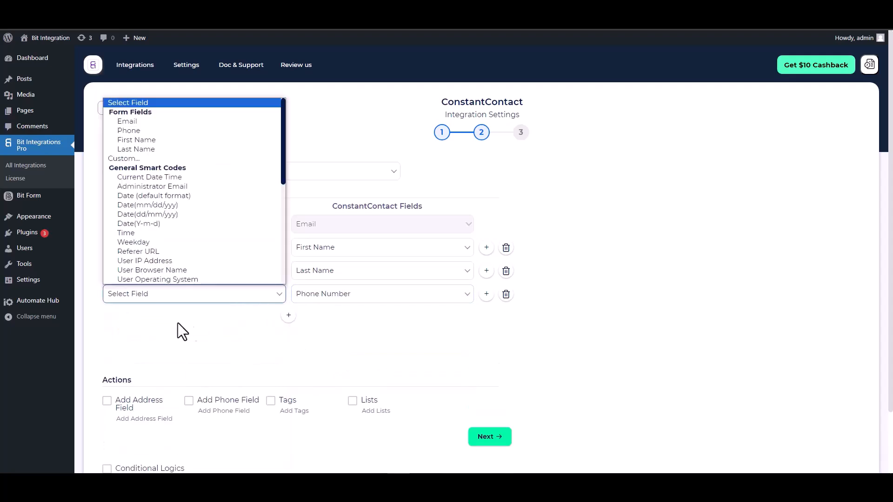
pyautogui.click(136, 126)
# - Look over the Actions options, and enable Conditional Logics to examine its condition rows before disabling it again
pyautogui.scroll(-2, 265, 309)
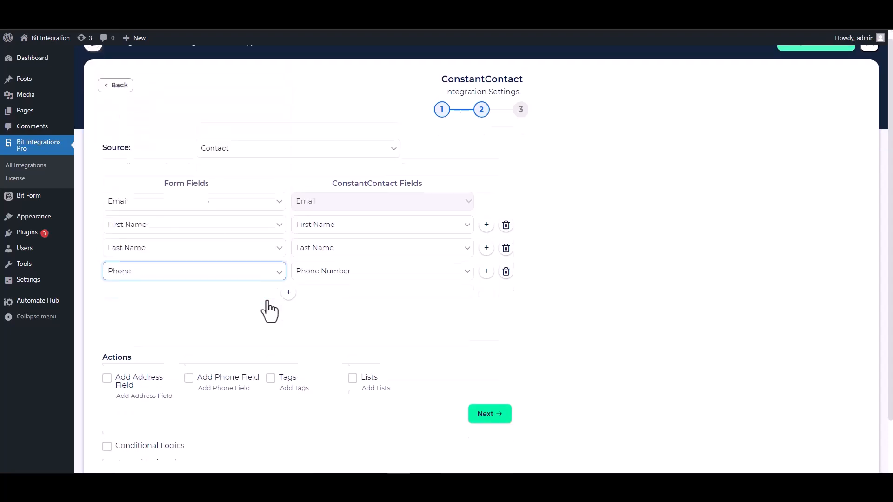
pyautogui.moveTo(136, 310); pyautogui.dragTo(100, 310)
pyautogui.click(140, 311)
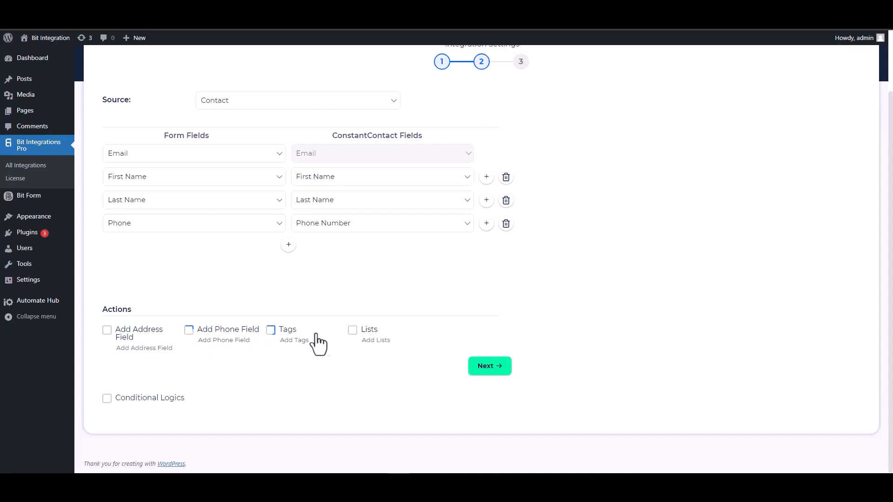
pyautogui.click(108, 398)
pyautogui.scroll(-2, 256, 348)
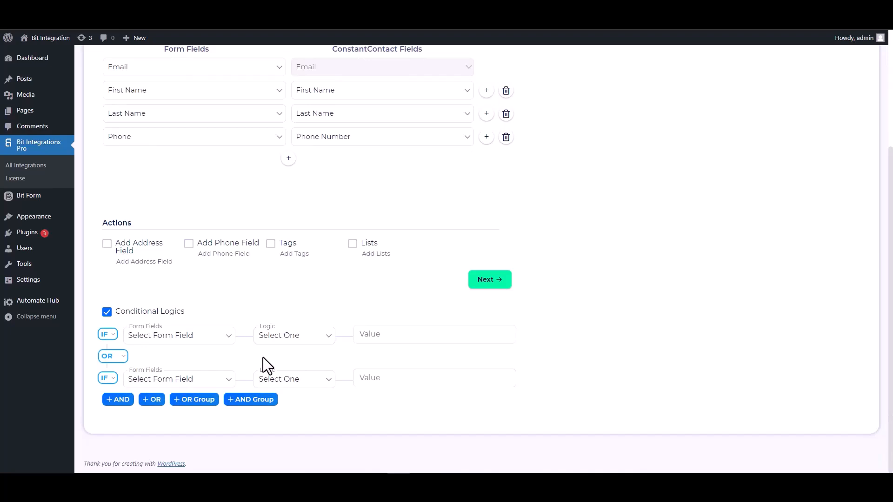
pyautogui.click(108, 312)
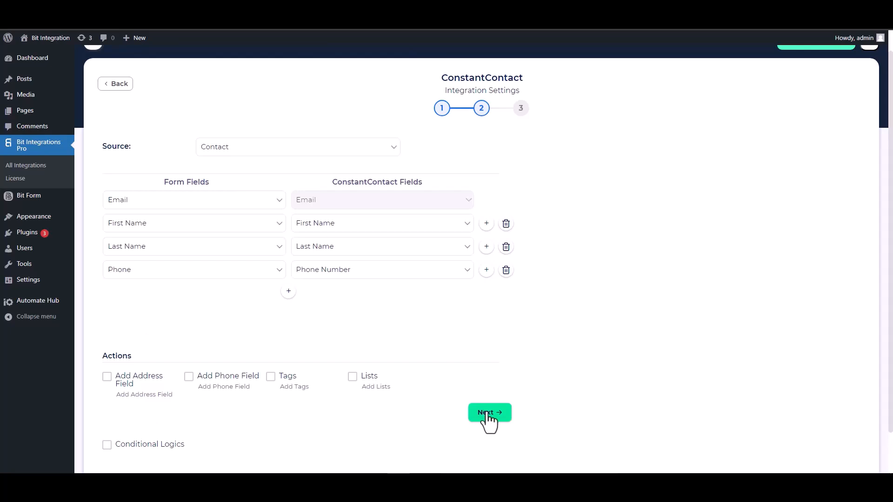
# - Proceed to the final stage of the ConstantContact integration, then finish and save it
pyautogui.click(488, 414)
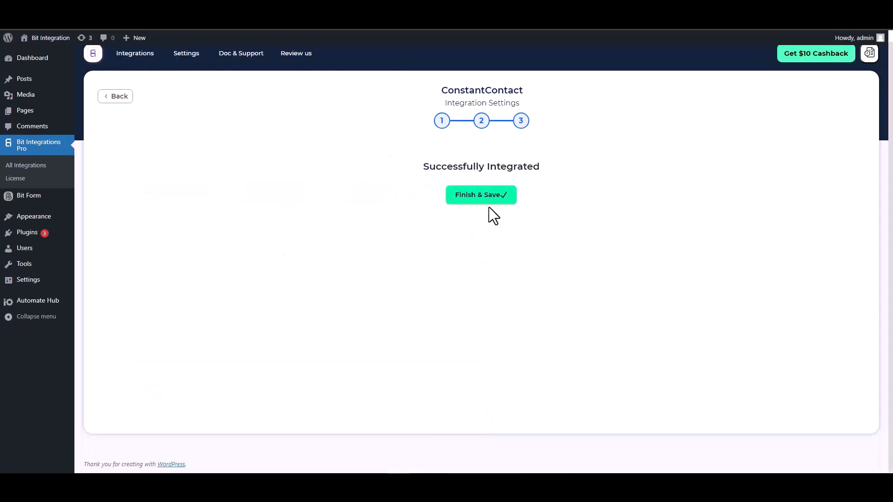
pyautogui.click(480, 196)
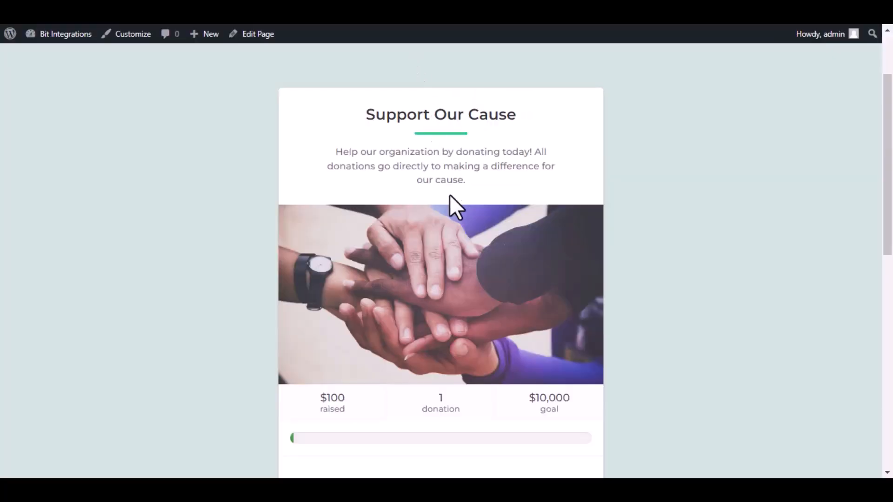
# - On the site's Support Our Cause donation page, start a donation and continue to the donor information form
pyautogui.scroll(-7, 465, 252)
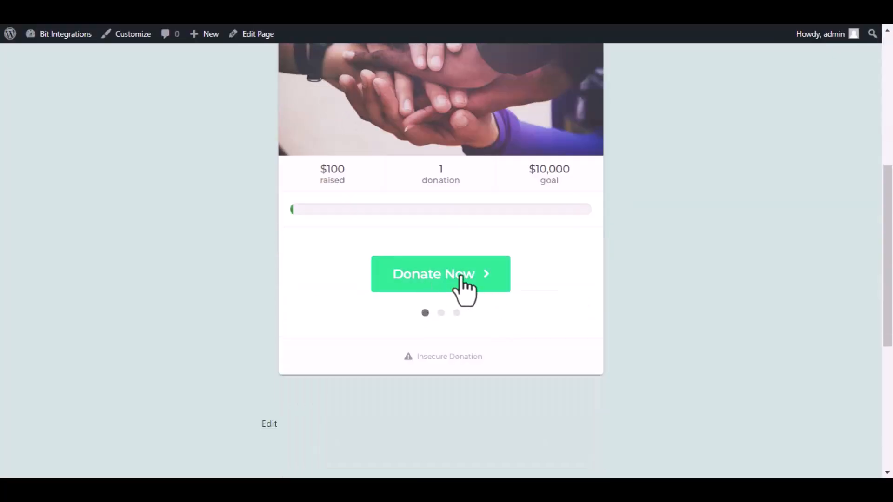
pyautogui.click(460, 277)
pyautogui.click(457, 305)
# - Fill in the donor's first name, last name and email address, and submit the test donation
pyautogui.write('Bit')
pyautogui.click(512, 210)
pyautogui.write('Integrations')
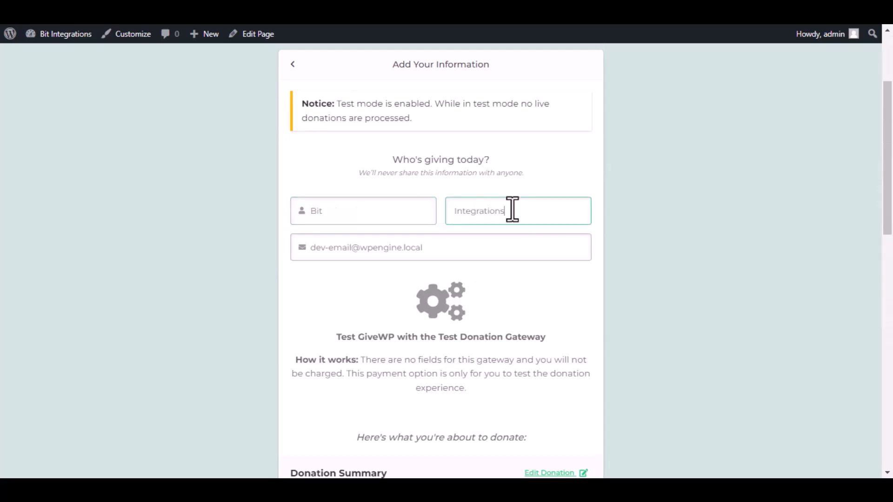
pyautogui.click(512, 241)
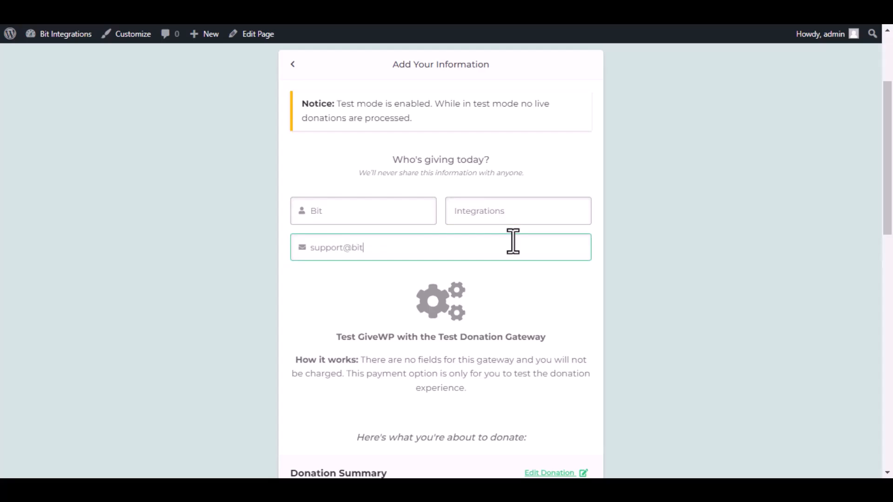
pyautogui.scroll(-8, 510, 260)
pyautogui.click(451, 235)
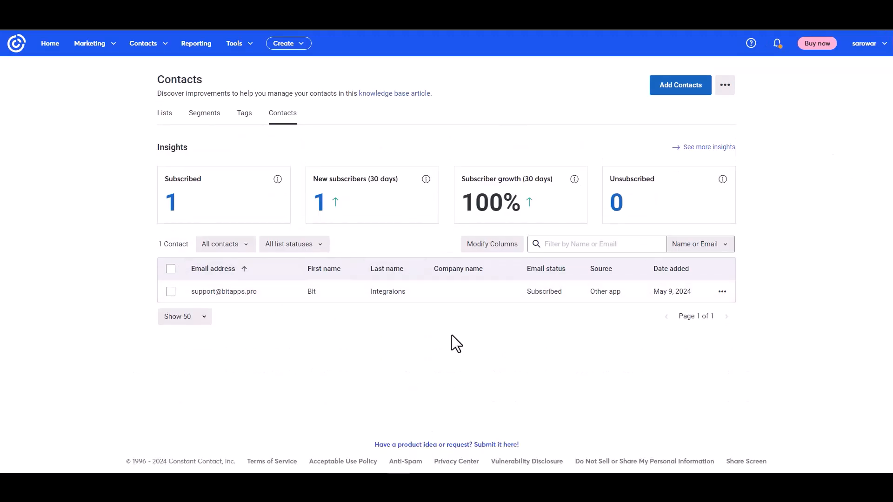
# - In the Constant Contact contacts list, open the donor's contact record and check its source, email and name details
pyautogui.click(232, 294)
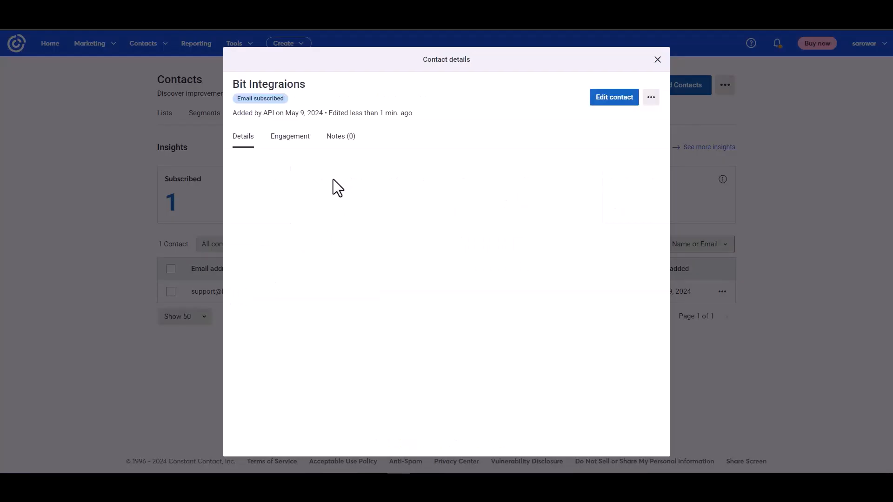
pyautogui.moveTo(237, 113); pyautogui.dragTo(300, 111)
pyautogui.click(363, 247)
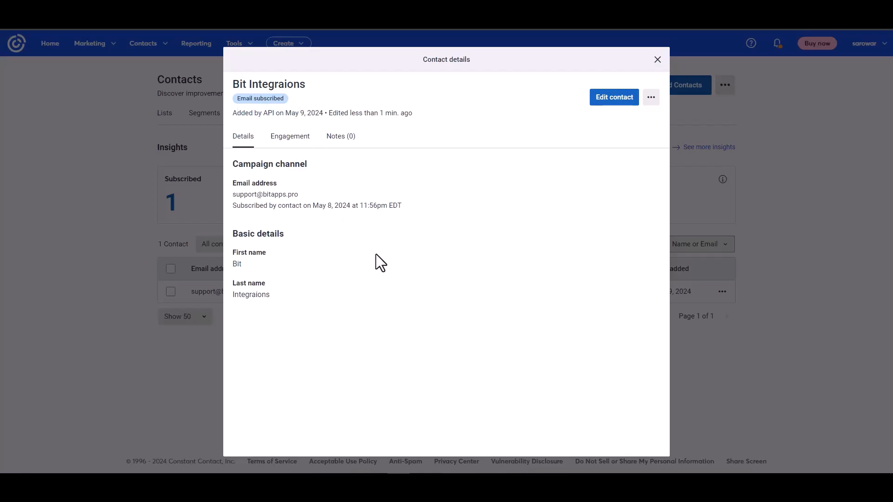